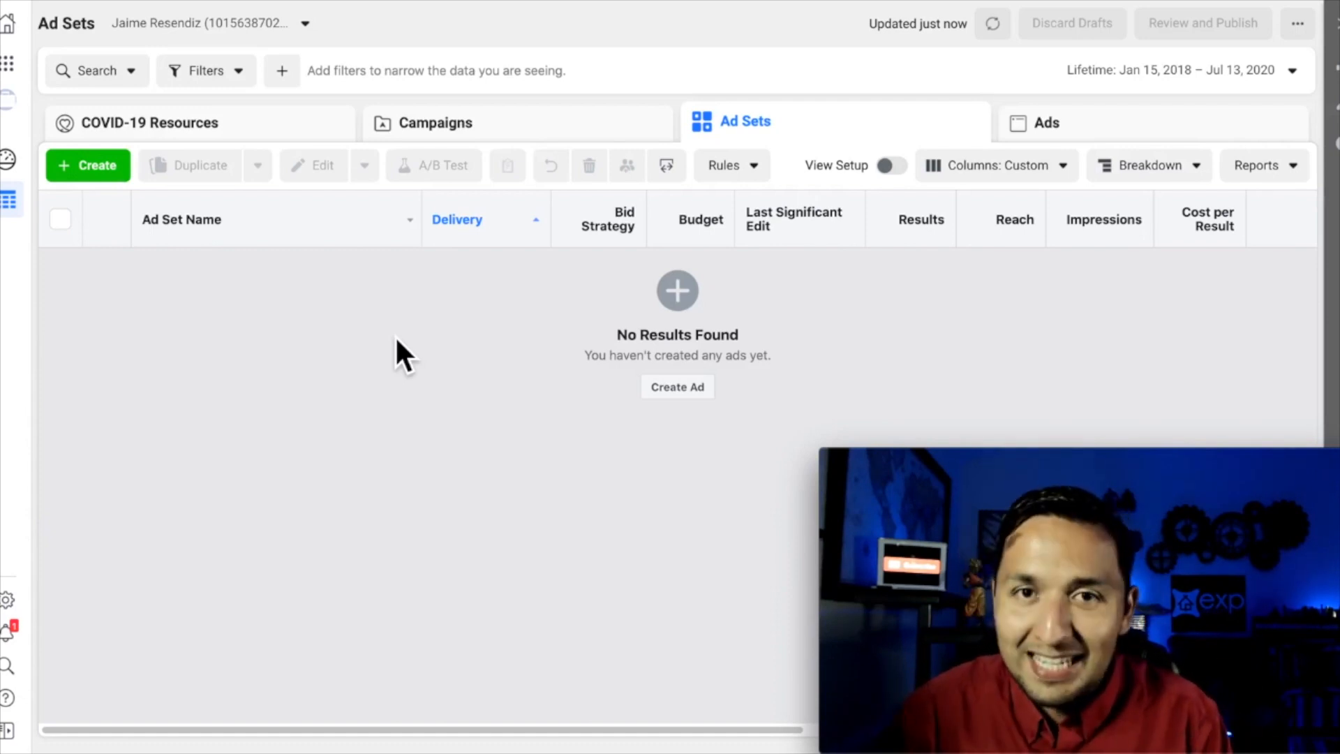
- Create a new campaign with the Lead generation objective and continue to its setup
{"action": "left_click", "coordinate": [83, 173]}
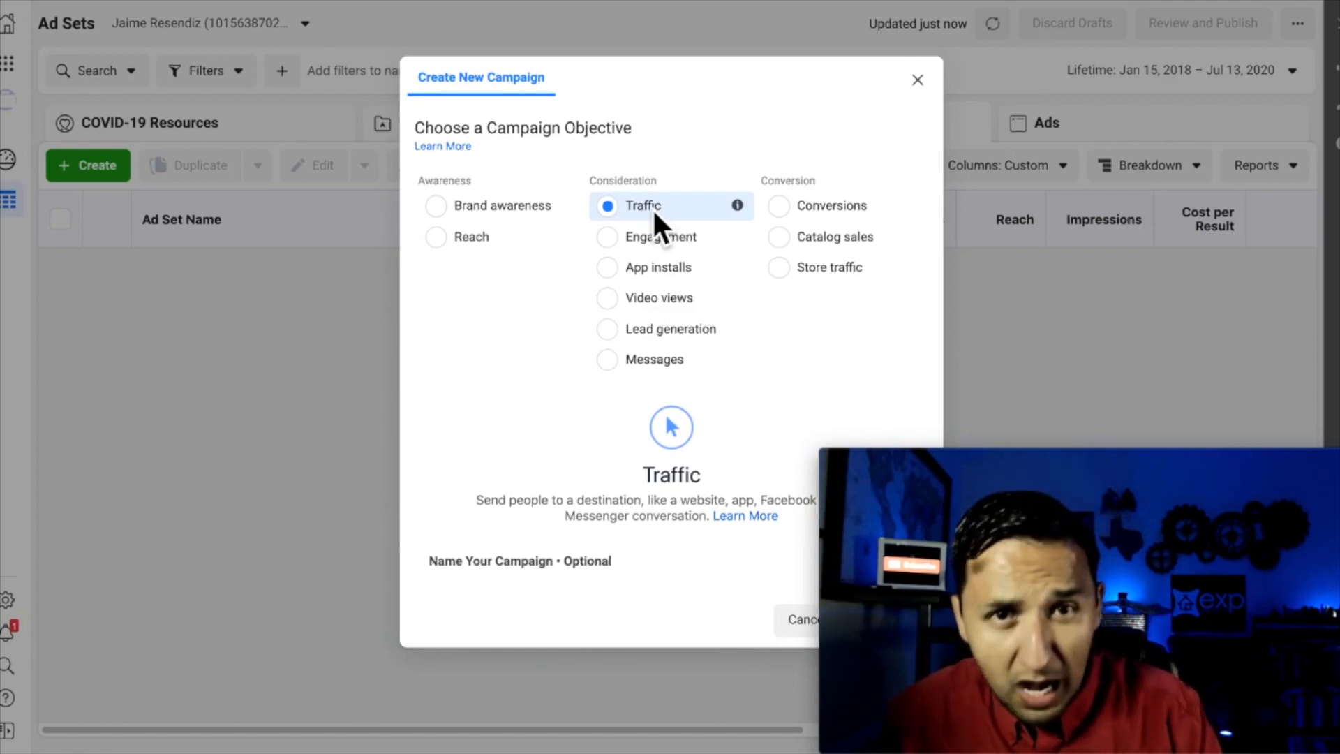
{"action": "left_click", "coordinate": [613, 332]}
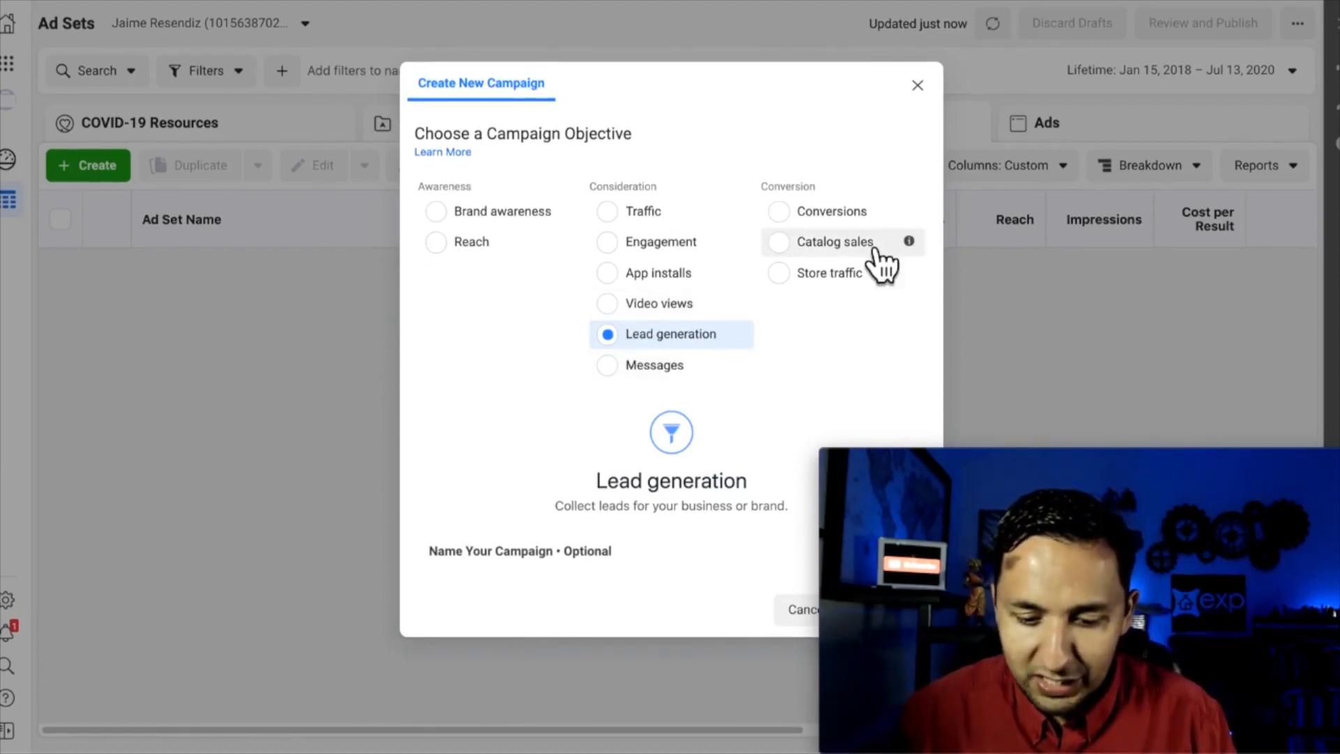
{"action": "left_click_drag", "start_coordinate": [1181, 474], "coordinate": [1193, 287]}
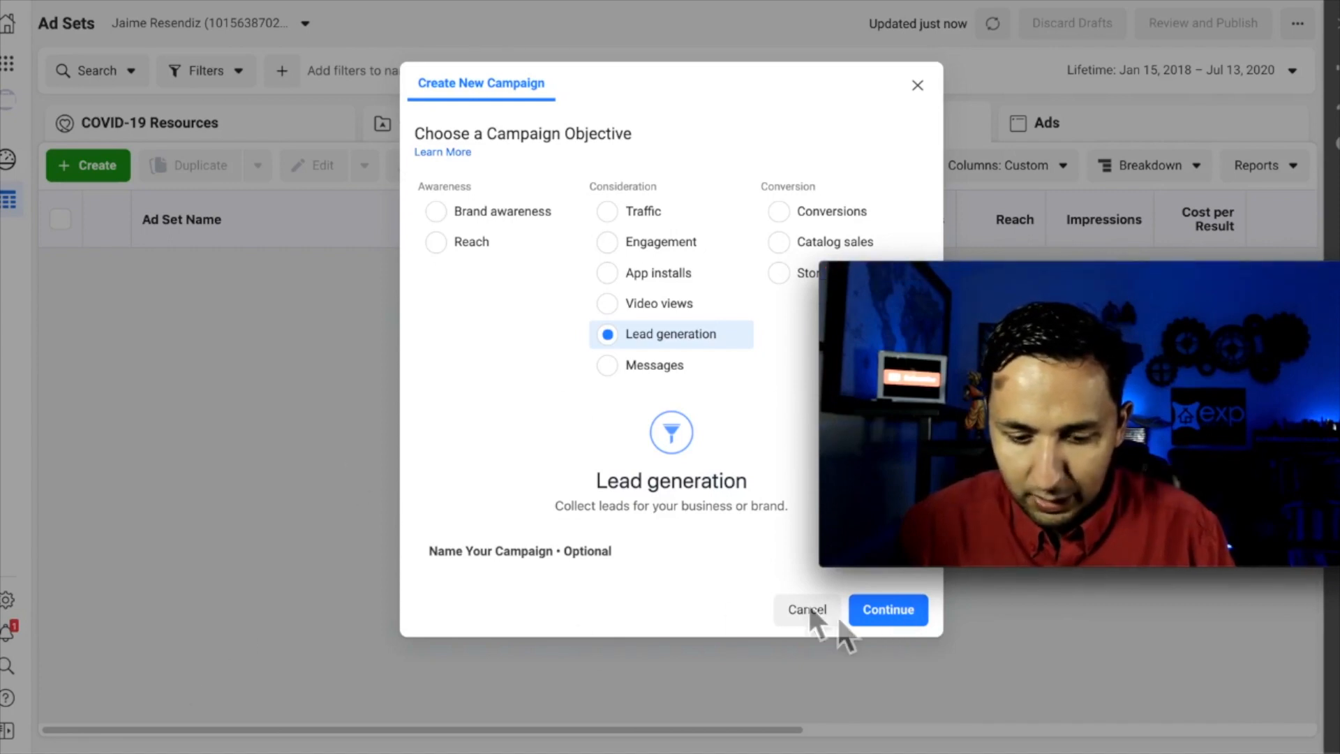
{"action": "left_click", "coordinate": [906, 611]}
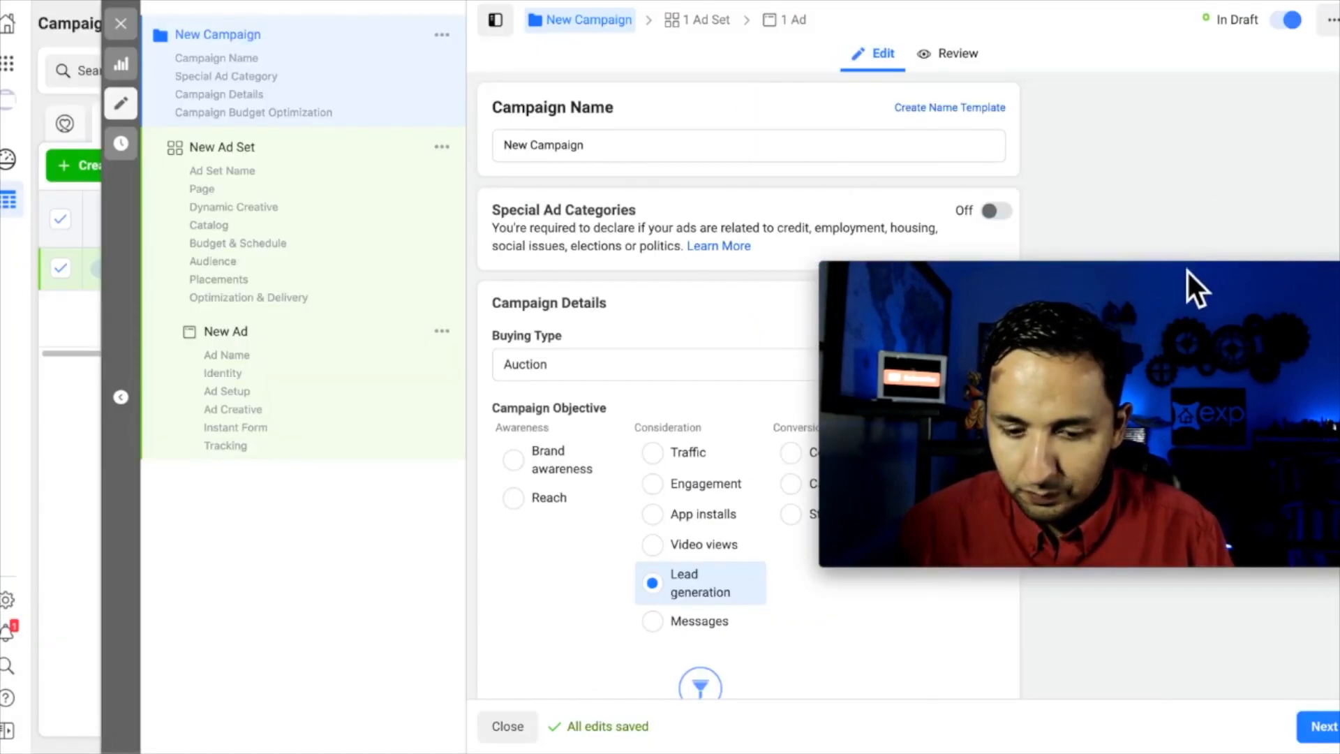
{"action": "left_click_drag", "start_coordinate": [1188, 270], "coordinate": [348, 471]}
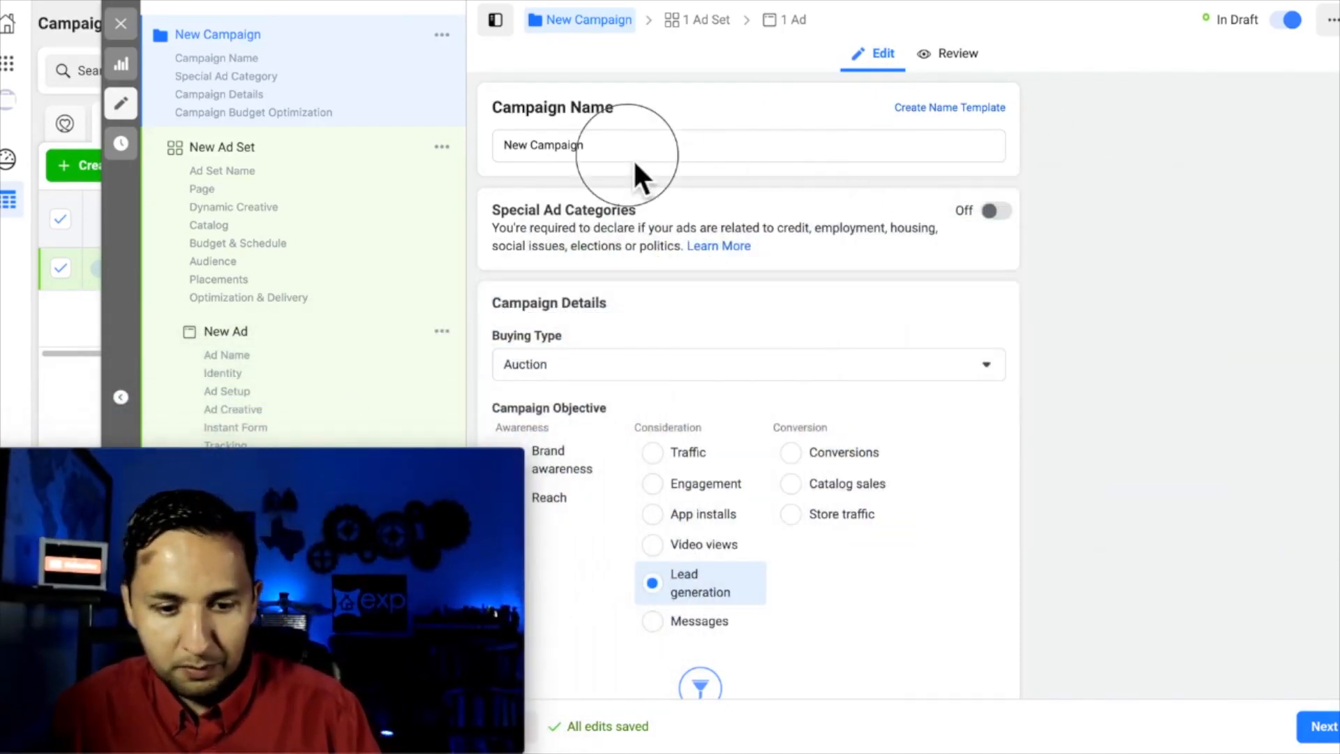
- Rename the campaign as "LEAD - AD"
{"action": "left_click", "coordinate": [700, 157]}
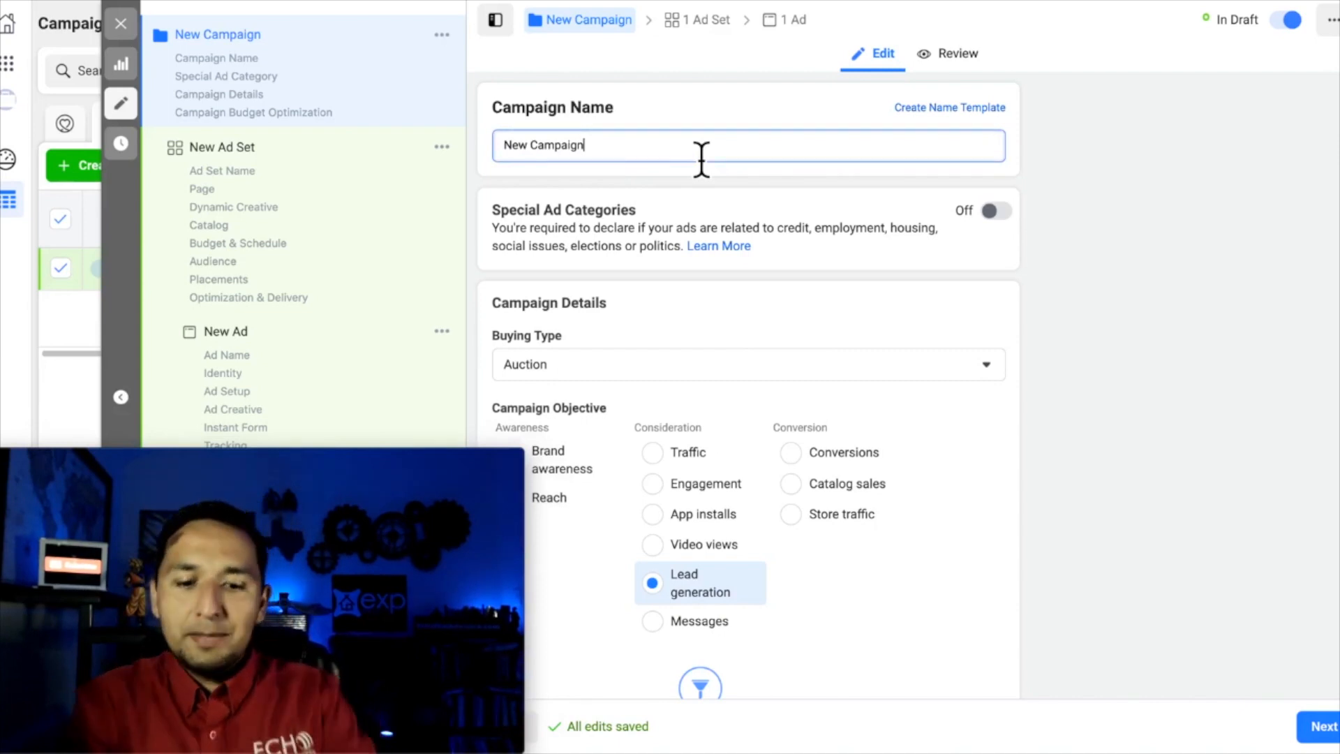
{"action": "key", "text": "BackSpace"}
{"action": "key", "text": "BackSpace"}
{"action": "key", "text": "BackSpace"}
{"action": "key", "text": "BackSpace"}
{"action": "key", "text": "BackSpace"}
{"action": "key", "text": "BackSpace"}
{"action": "key", "text": "BackSpace"}
{"action": "type", "text": "LEAD -"}
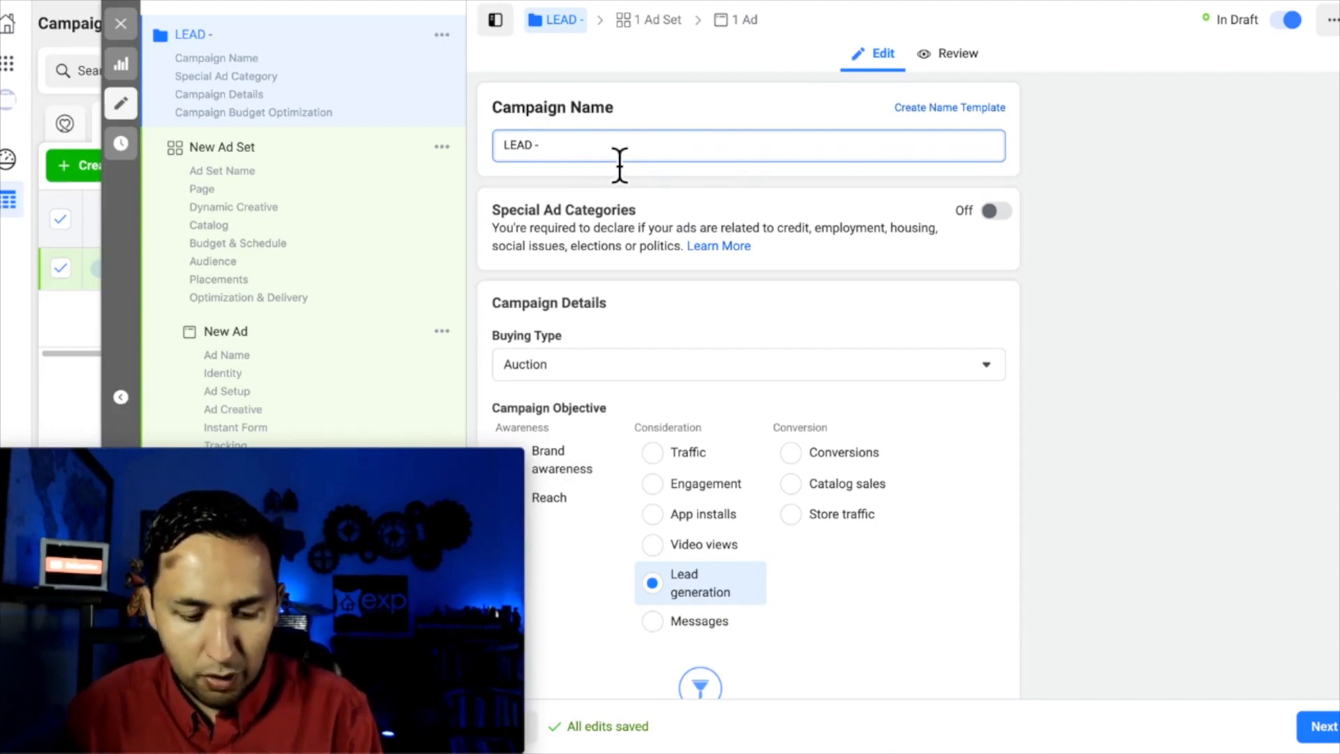
{"action": "type", "text": "Ad"}
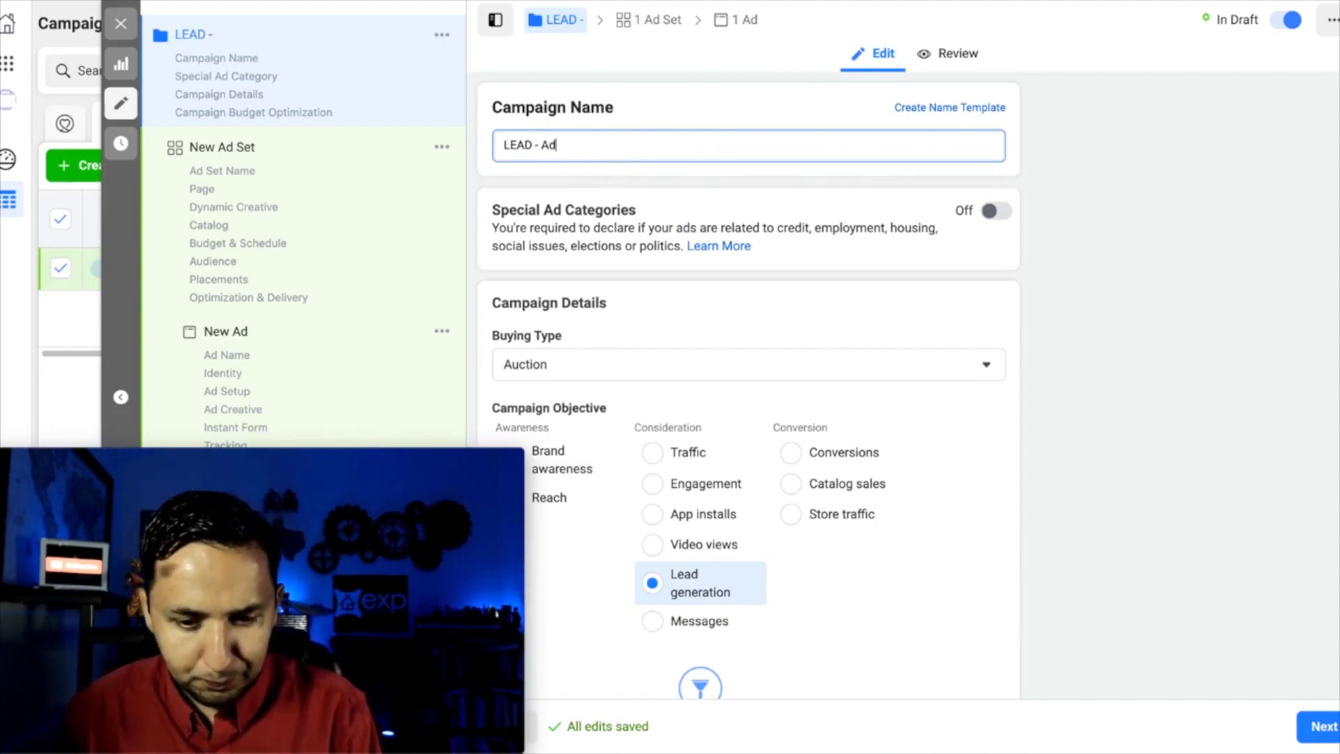
{"action": "key", "text": "BackSpace"}
{"action": "type", "text": "D"}
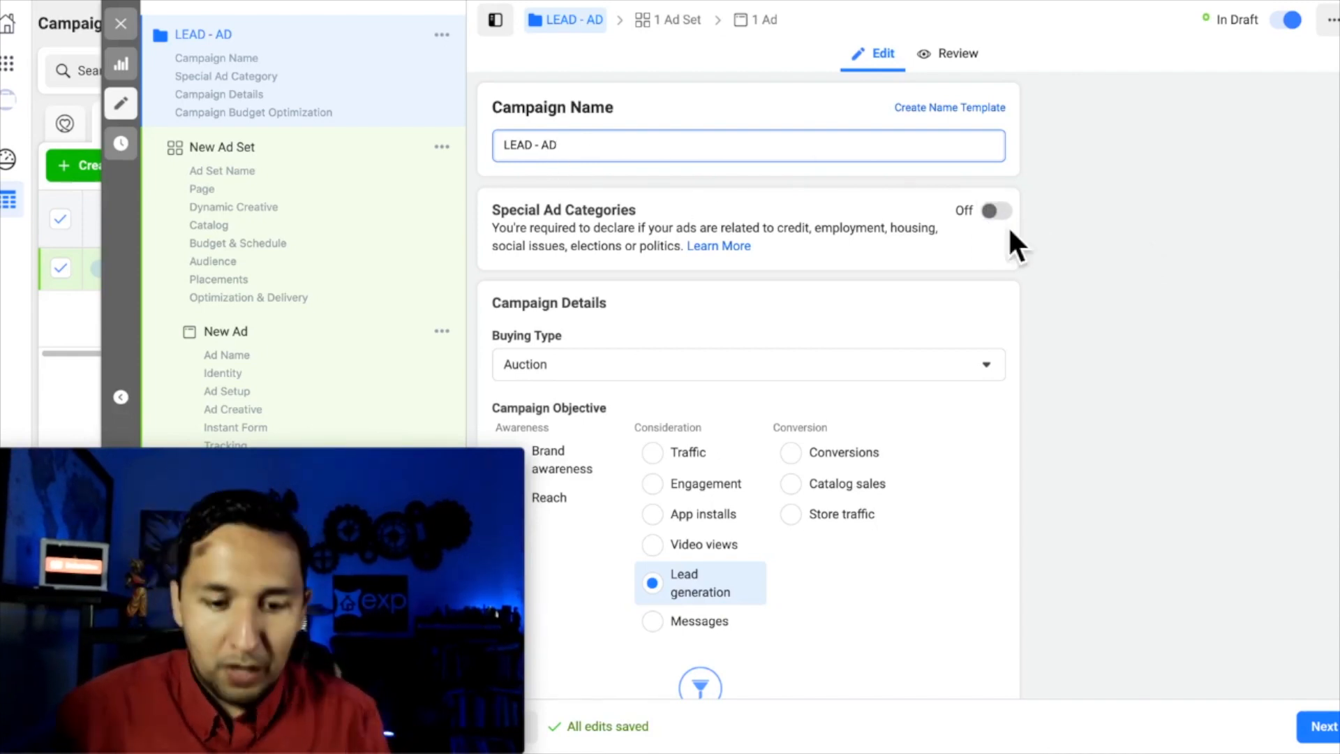
{"action": "key", "text": "BackSpace"}
{"action": "key", "text": "BackSpace"}
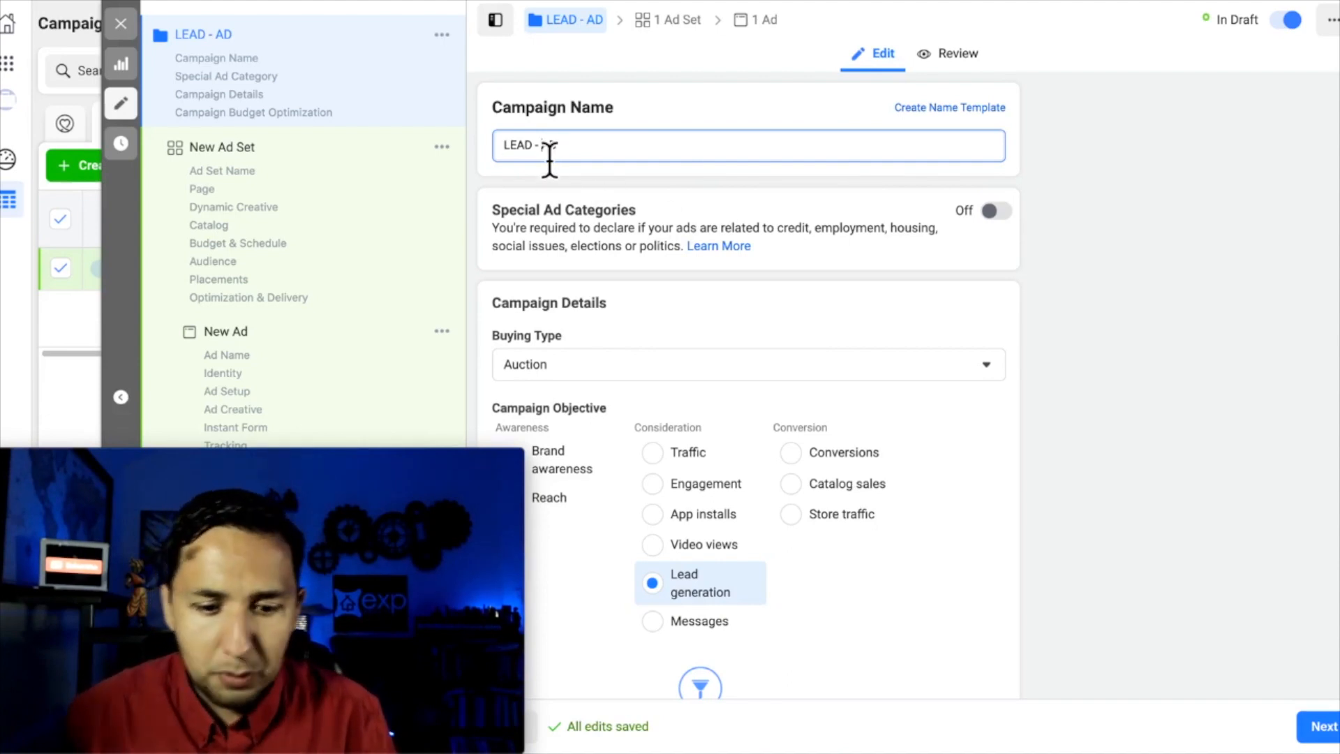
{"action": "type", "text": "AD"}
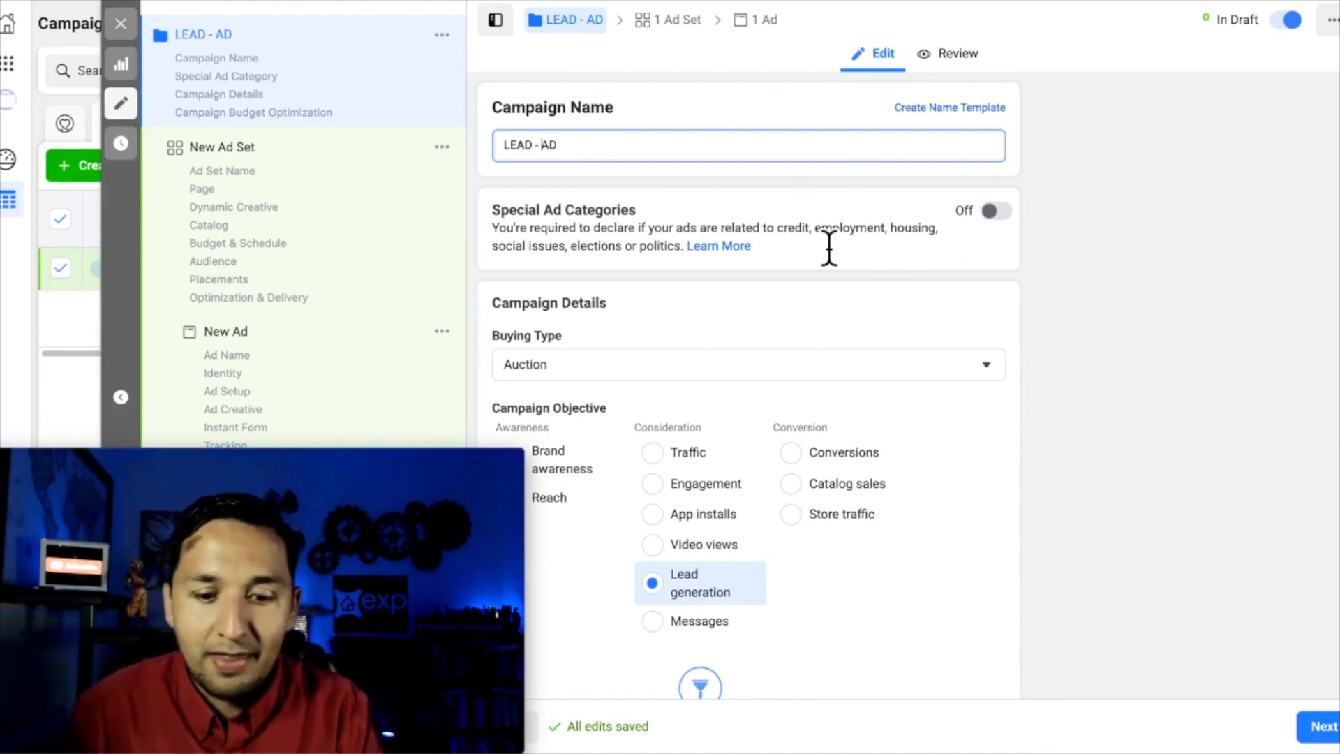
- Turn on Special Ad Categories for the campaign and declare Housing as its category
{"action": "triple_click", "coordinate": [501, 254]}
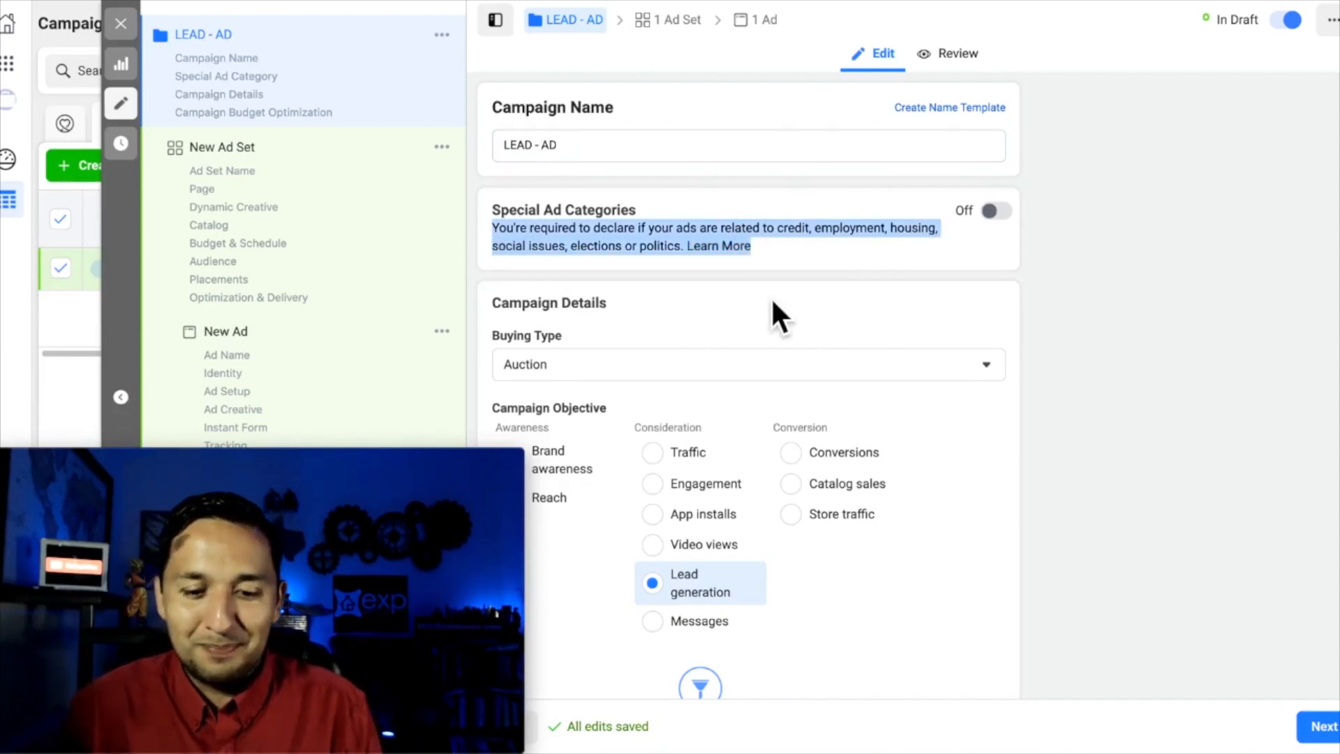
{"action": "left_click", "coordinate": [973, 263]}
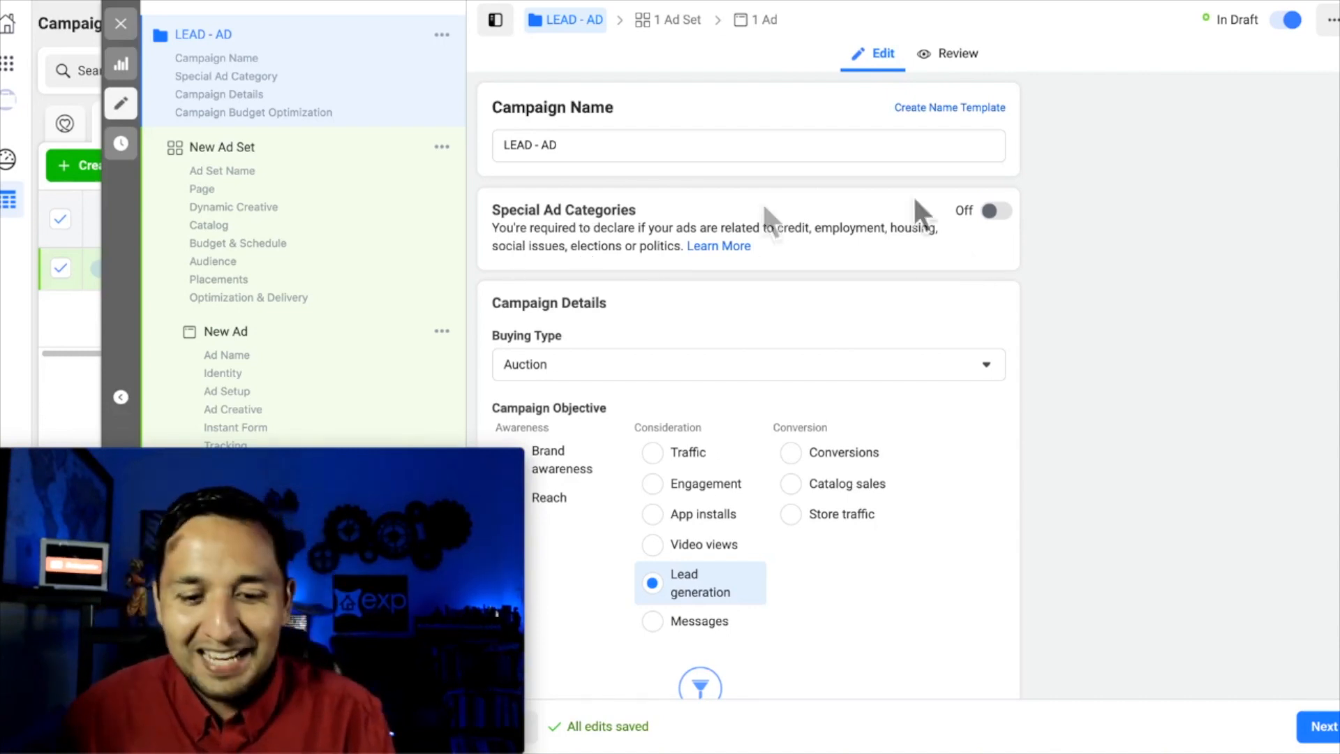
{"action": "left_click", "coordinate": [1000, 212]}
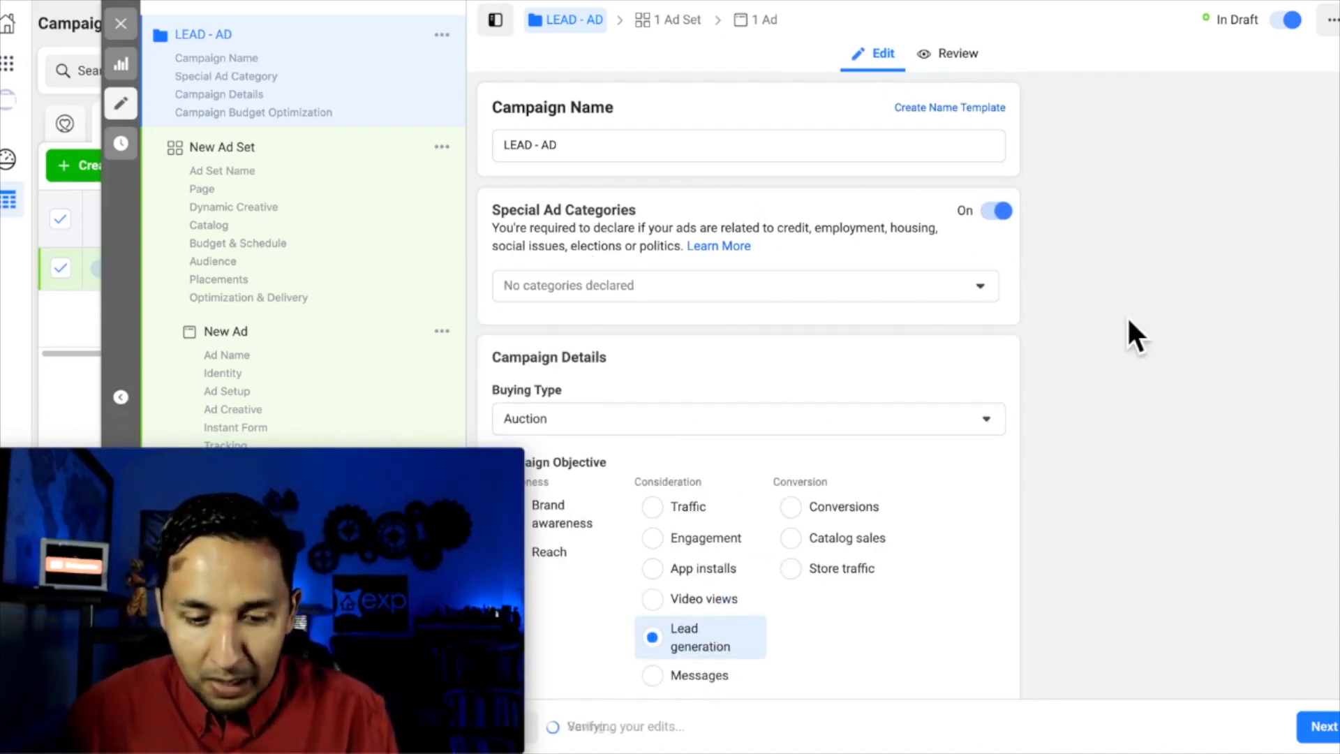
{"action": "left_click", "coordinate": [980, 286]}
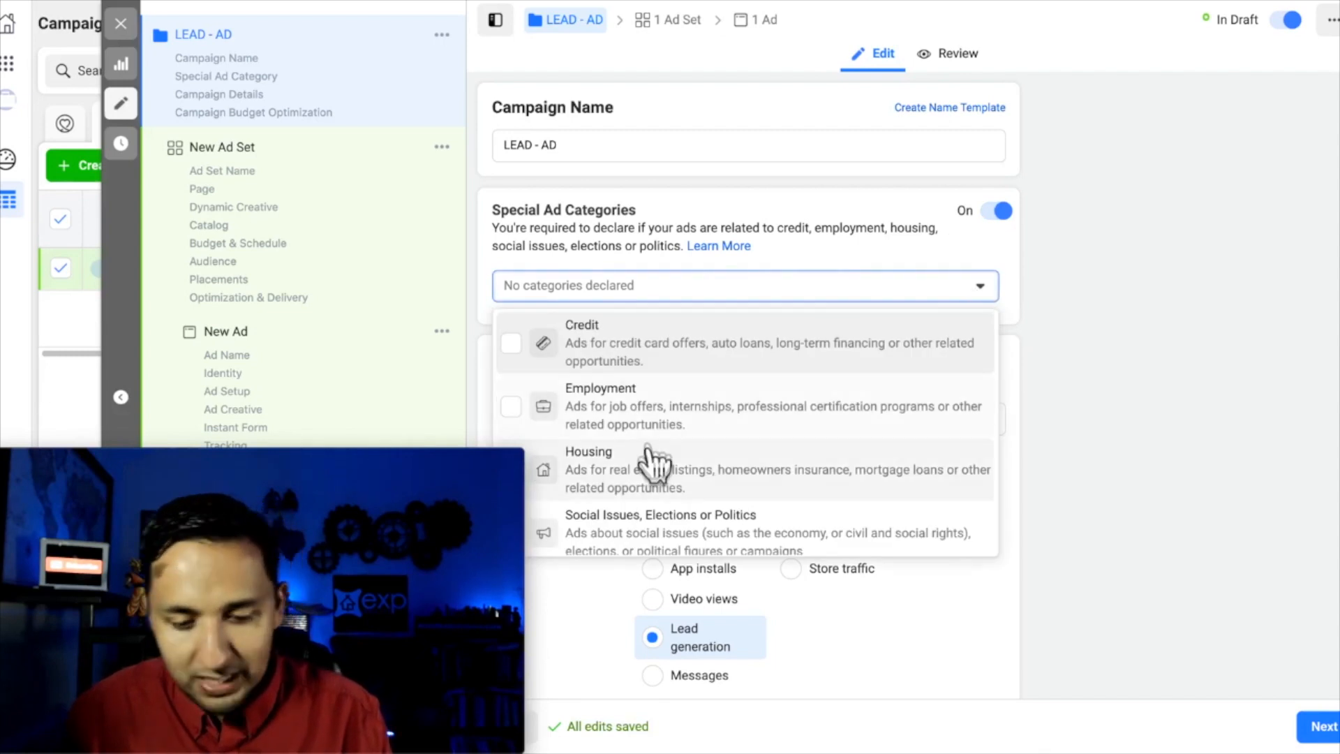
{"action": "left_click", "coordinate": [605, 480]}
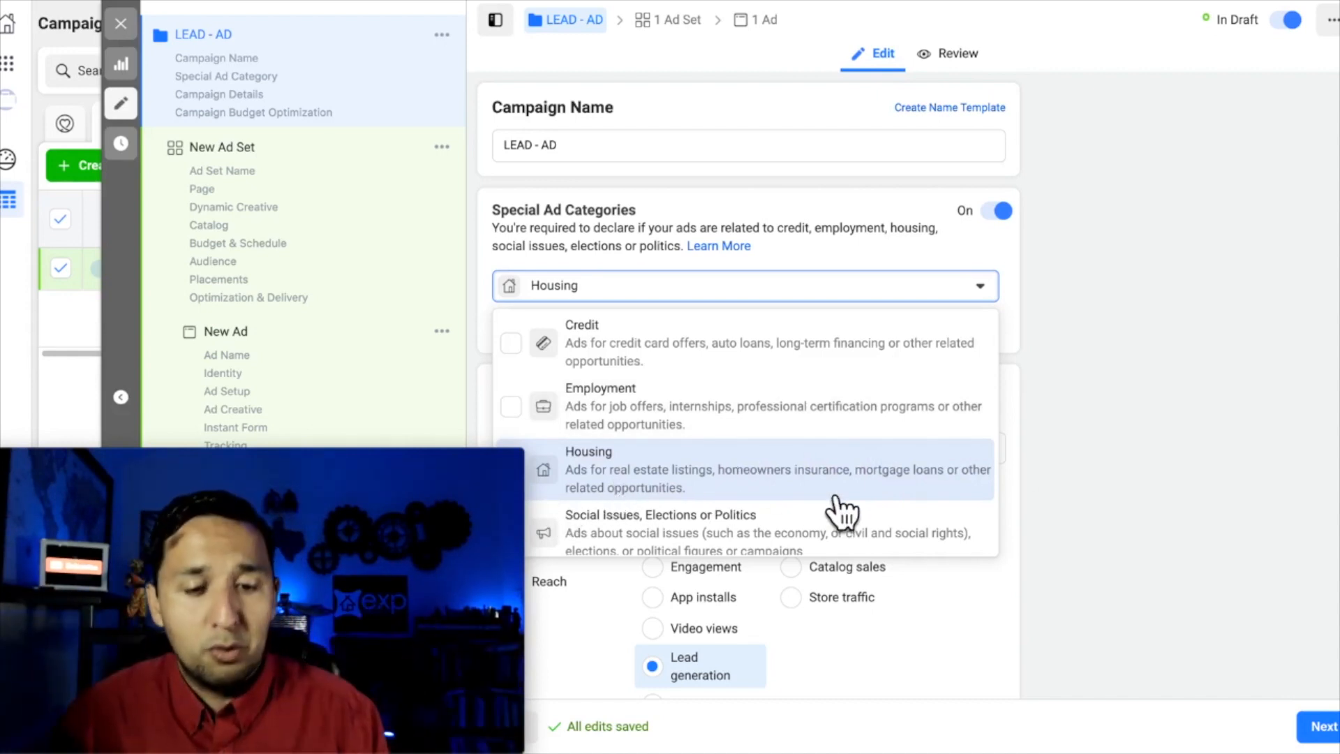
{"action": "left_click", "coordinate": [1188, 432]}
- Review the campaign details and turn on Campaign Budget Optimization
{"action": "scroll", "coordinate": [1198, 450], "scroll_direction": "down", "scroll_amount": 4}
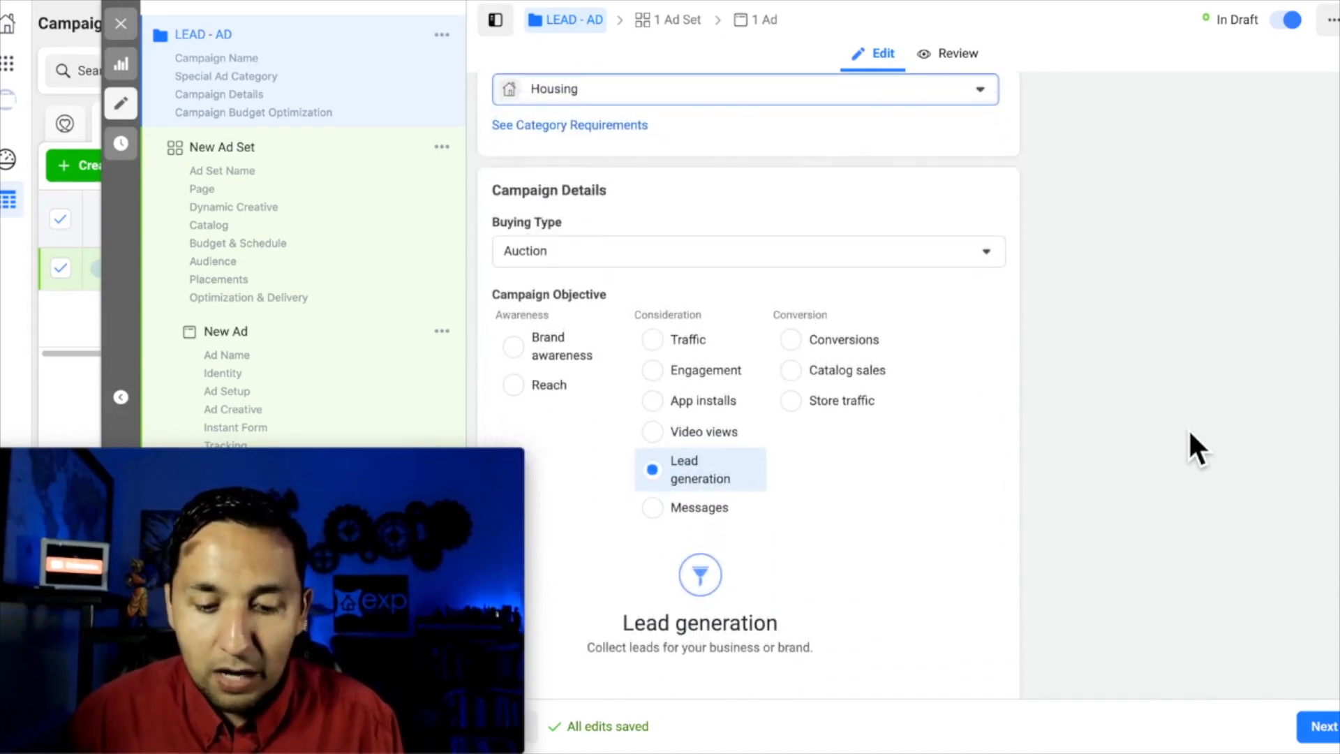
{"action": "scroll", "coordinate": [1189, 432], "scroll_direction": "down", "scroll_amount": 2}
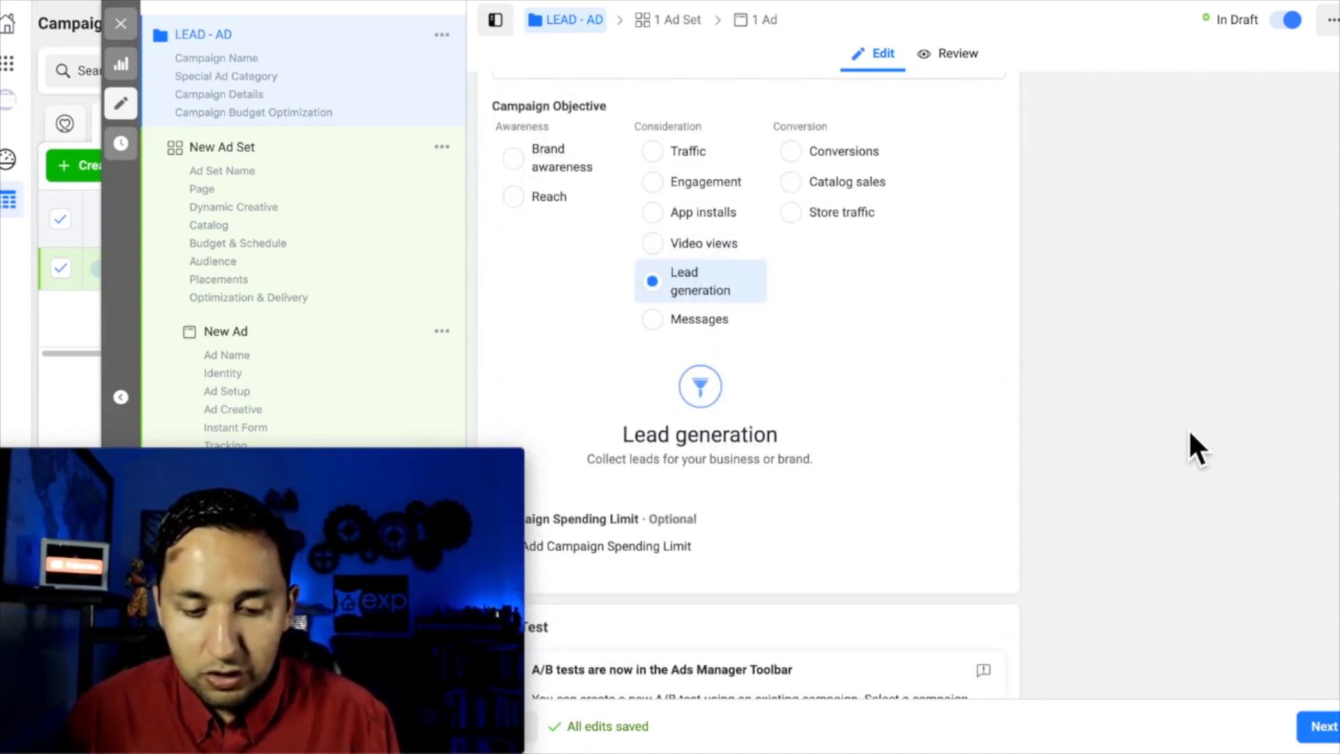
{"action": "scroll", "coordinate": [1189, 433], "scroll_direction": "down", "scroll_amount": 1}
{"action": "scroll", "coordinate": [1189, 433], "scroll_direction": "up", "scroll_amount": 3}
{"action": "scroll", "coordinate": [1187, 428], "scroll_direction": "up", "scroll_amount": 3}
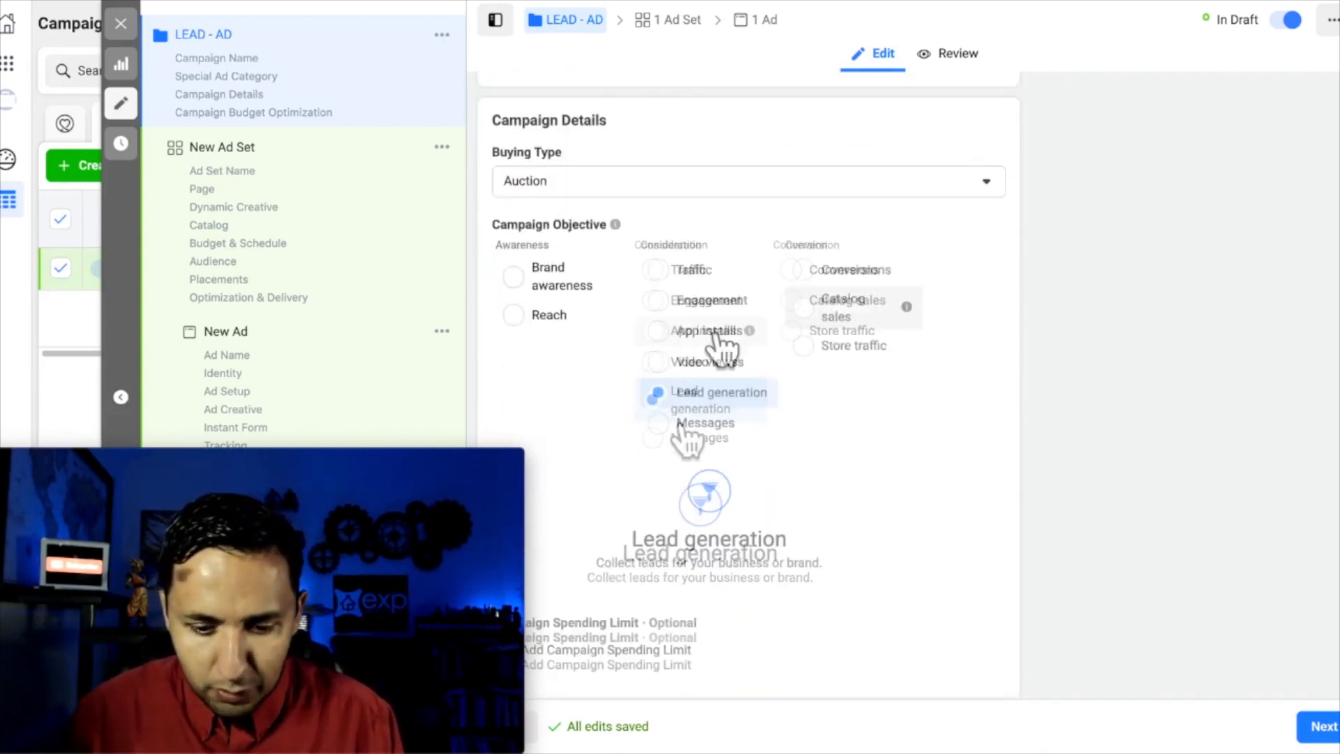
{"action": "scroll", "coordinate": [994, 411], "scroll_direction": "down", "scroll_amount": 5}
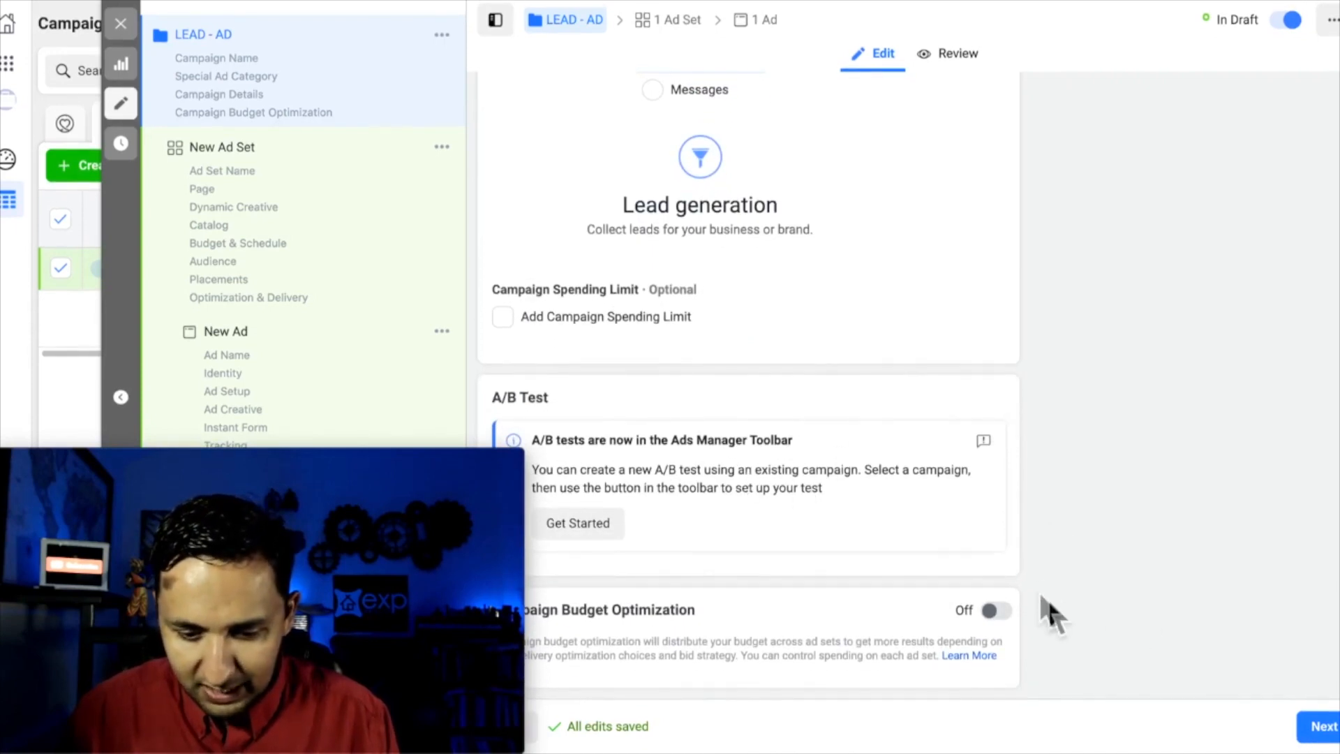
{"action": "left_click", "coordinate": [997, 612]}
{"action": "scroll", "coordinate": [1105, 597], "scroll_direction": "down", "scroll_amount": 2}
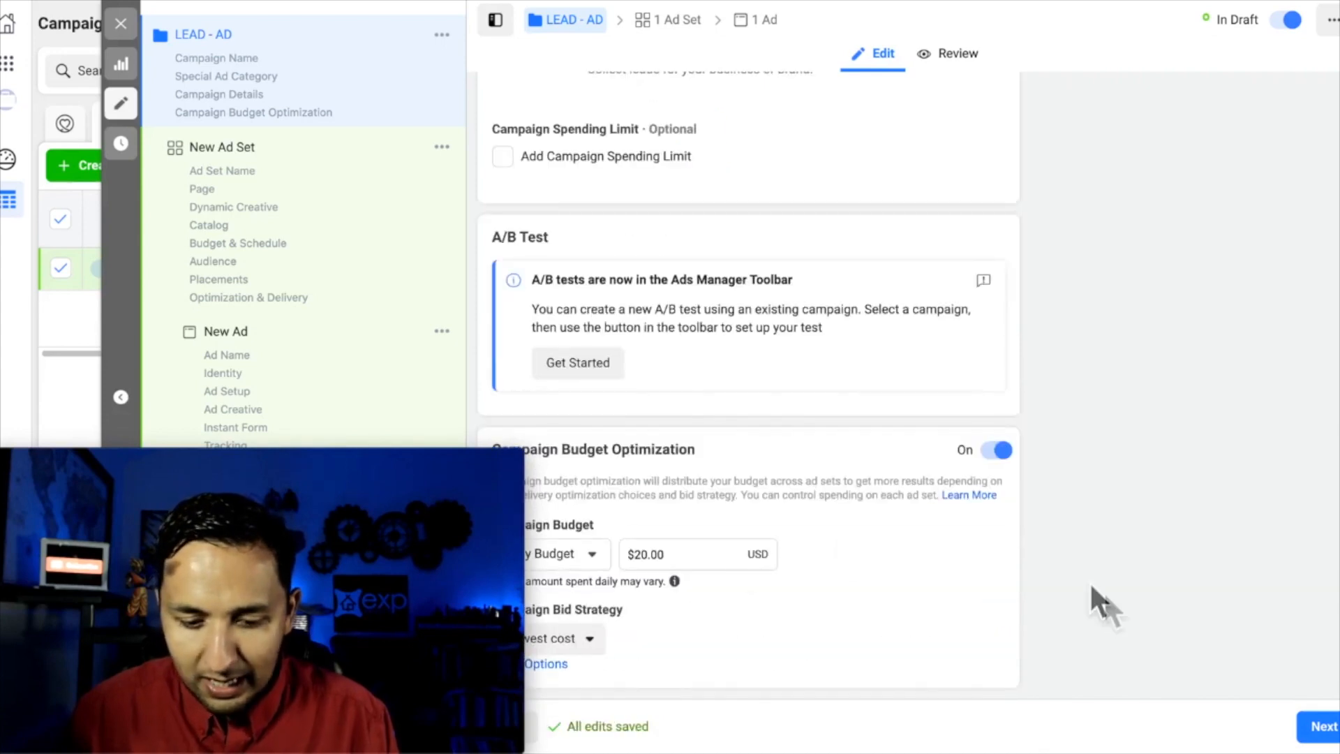